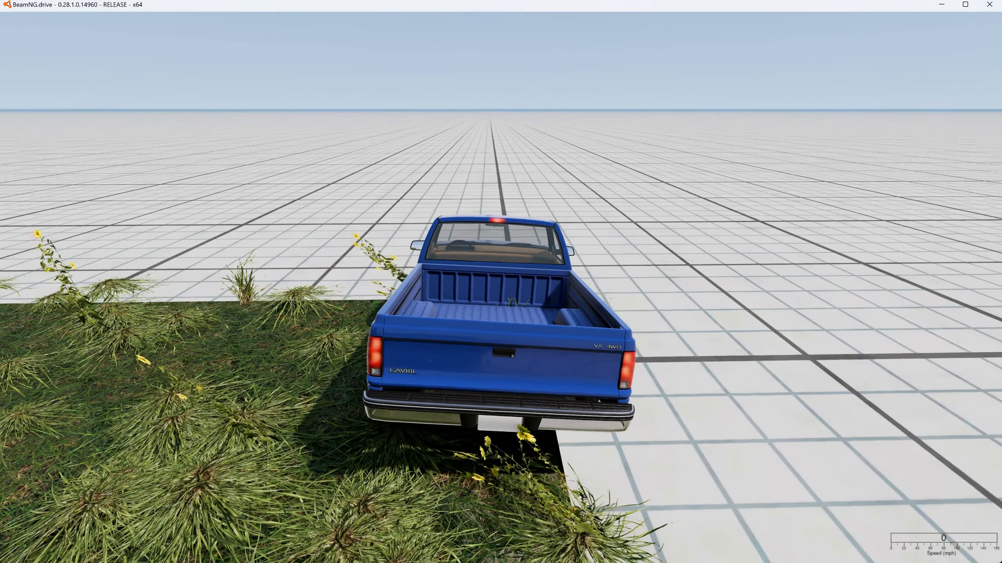
Leave the truck for the free camera and load the Bollard prop from the vehicle selector
{"action": "key", "text": "shift+c"}
{"action": "mouse_move", "coordinate": [423, 389]}
{"action": "right_mouse_down"}
{"action": "mouse_move", "coordinate": [552, 355]}
{"action": "mouse_move", "coordinate": [423, 389]}
{"action": "right_mouse_up"}
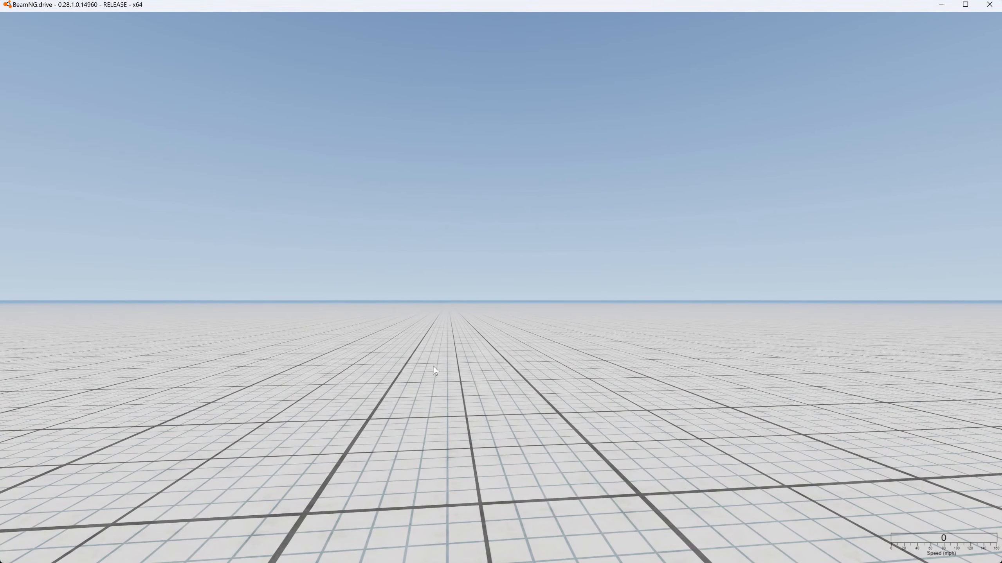
{"action": "key", "text": "Escape"}
{"action": "key", "text": "ctrl+e"}
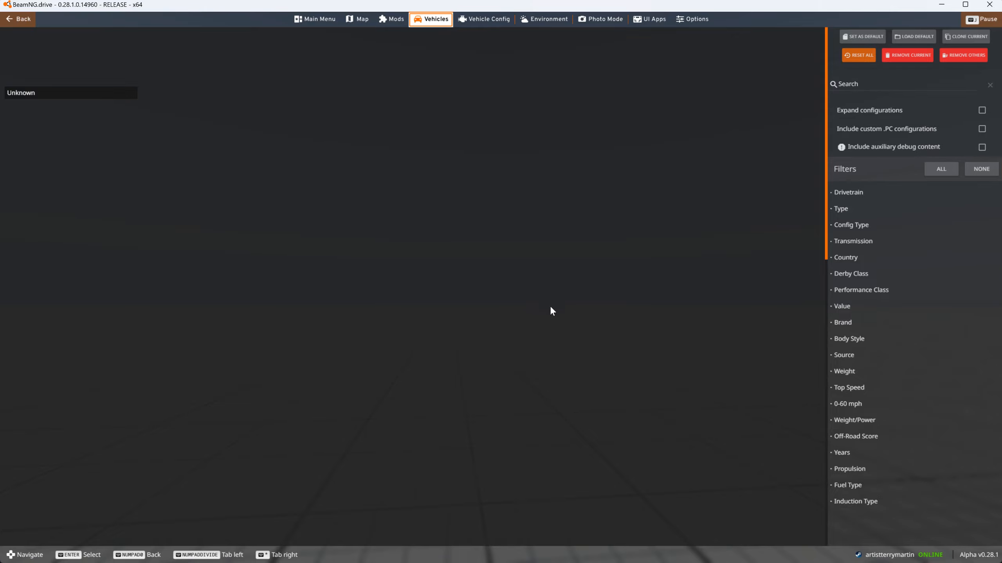
{"action": "scroll", "coordinate": [568, 339], "scroll_direction": "down", "scroll_amount": 4}
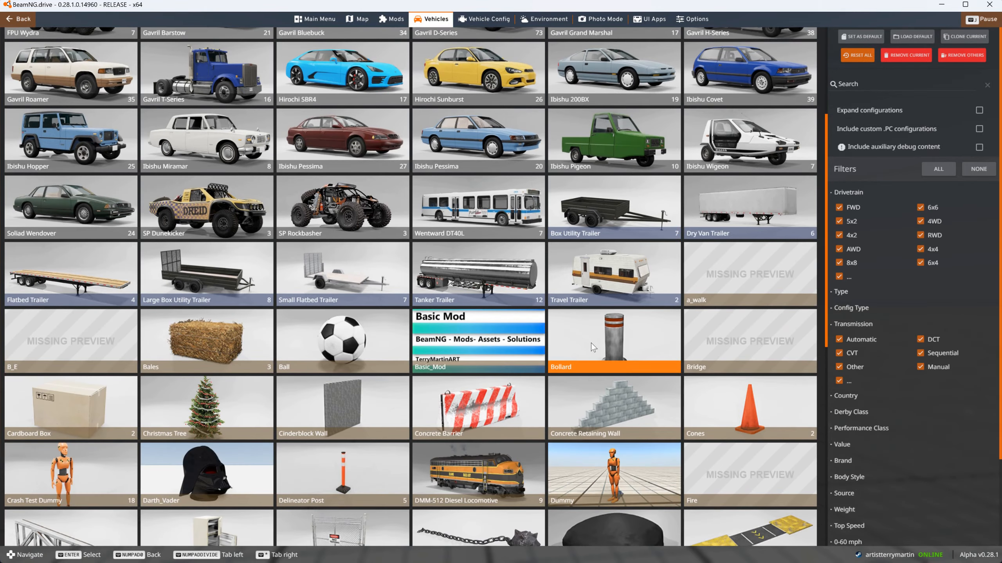
{"action": "left_click", "coordinate": [591, 342]}
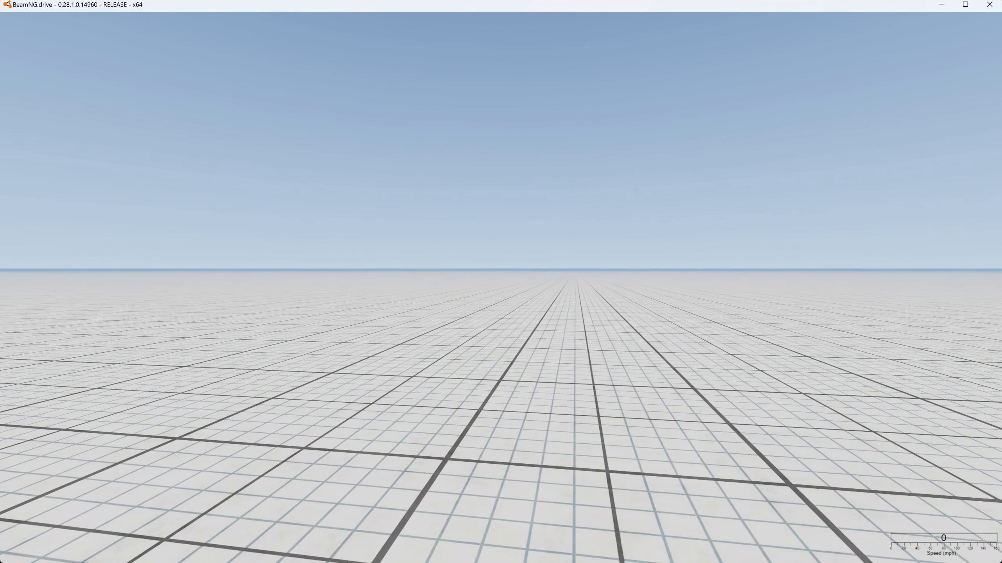
Turn on the beam debug visualization for the bollard and compare its mesh with the surrounding beam structure
{"action": "right_click_drag", "start_coordinate": [631, 277], "coordinate": [710, 302]}
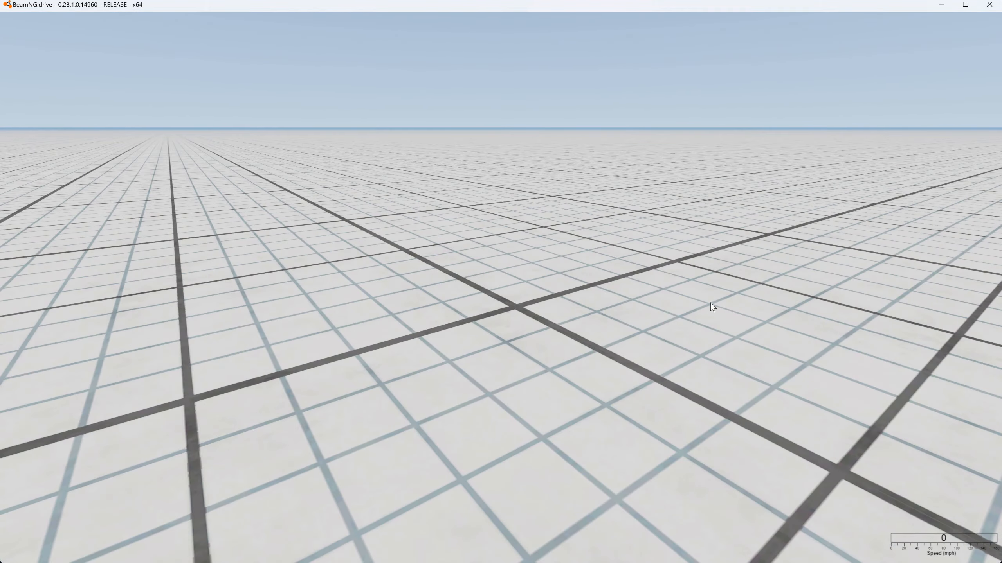
{"action": "key", "text": "s"}
{"action": "right_click_drag", "start_coordinate": [800, 294], "coordinate": [647, 329]}
{"action": "key", "text": "k"}
{"action": "right_click_drag", "start_coordinate": [742, 291], "coordinate": [615, 263]}
{"action": "key", "text": "w"}
{"action": "key", "text": "shift+c"}
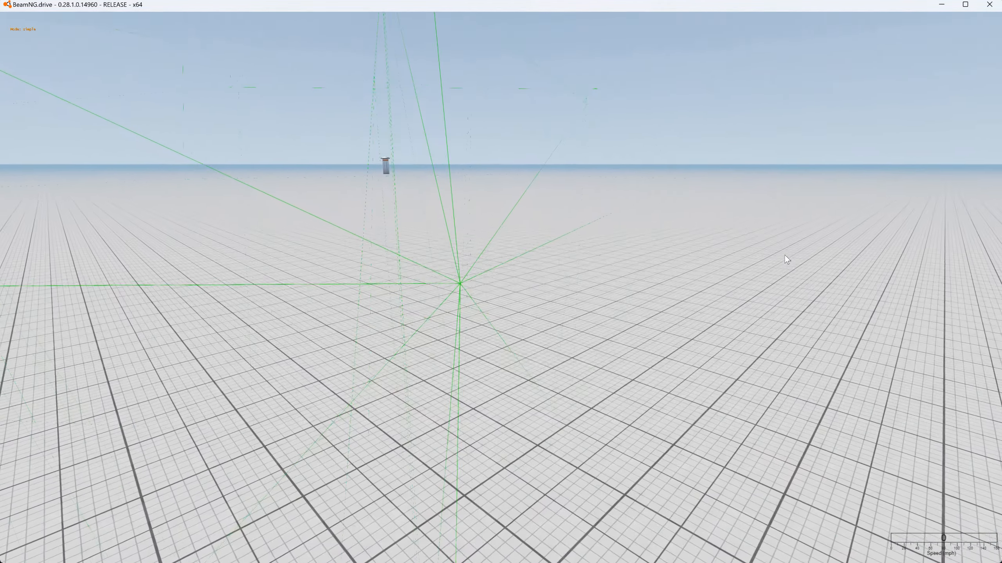
{"action": "right_click_drag", "start_coordinate": [780, 256], "coordinate": [882, 255]}
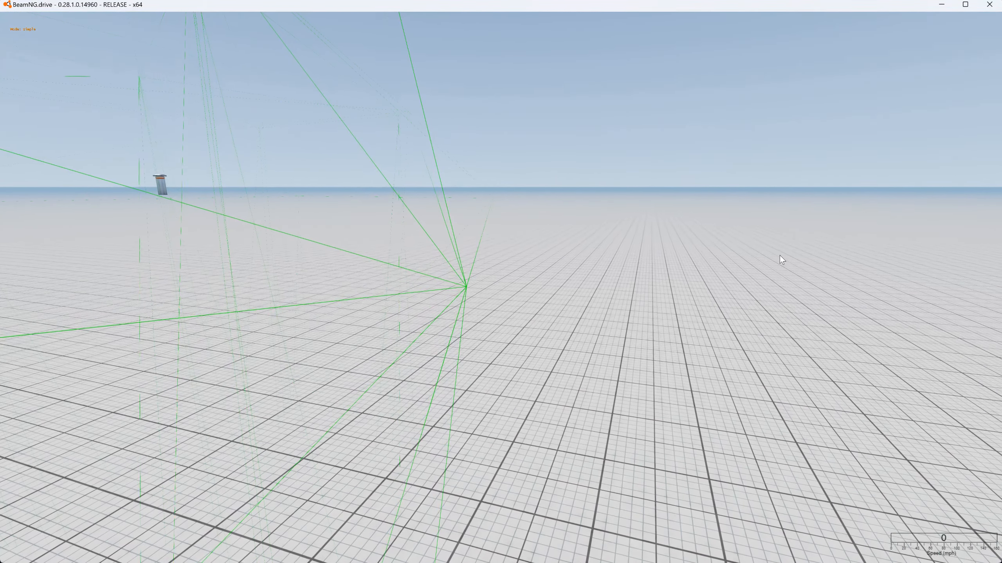
{"action": "scroll", "coordinate": [664, 255], "scroll_direction": "down", "scroll_amount": 3}
{"action": "scroll", "coordinate": [656, 258], "scroll_direction": "down", "scroll_amount": 5}
{"action": "right_click_drag", "start_coordinate": [655, 259], "coordinate": [635, 222]}
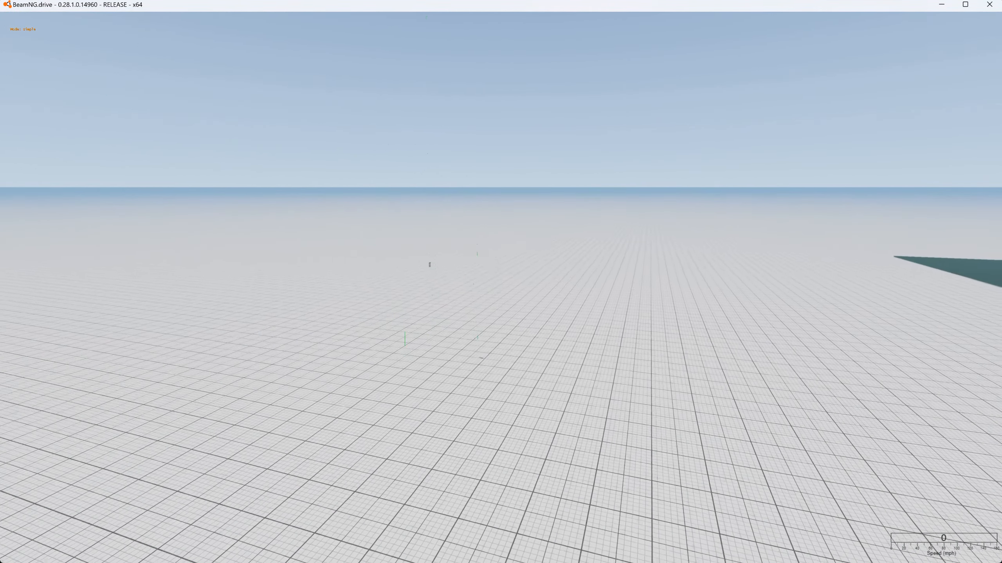
{"action": "scroll", "coordinate": [618, 258], "scroll_direction": "up", "scroll_amount": 5}
{"action": "scroll", "coordinate": [655, 260], "scroll_direction": "down", "scroll_amount": 5}
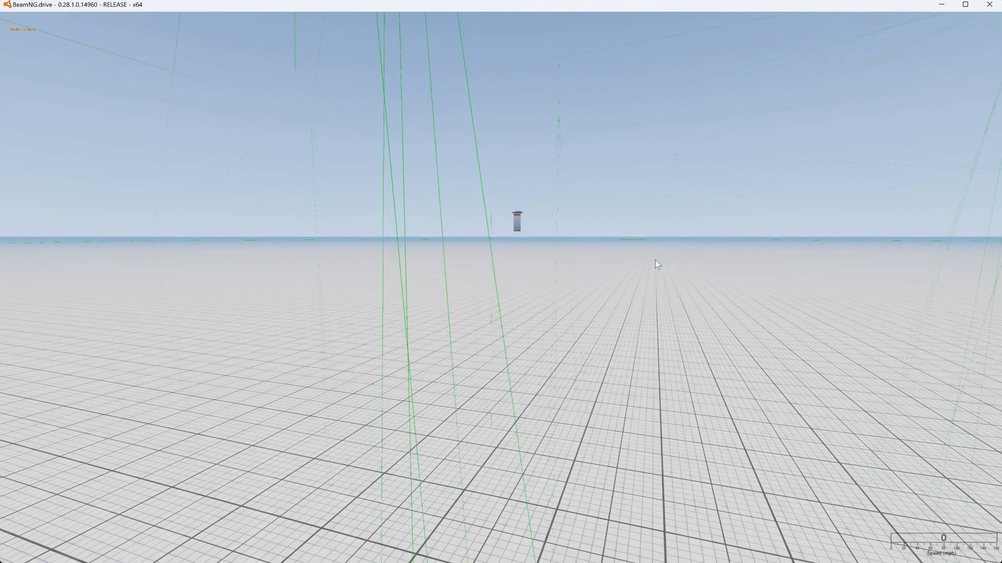
Switch to Blender and export the bollard model as Collada over bollard.dae in BeamNG's vehicles/bollard folder
{"action": "key", "text": "alt+Tab"}
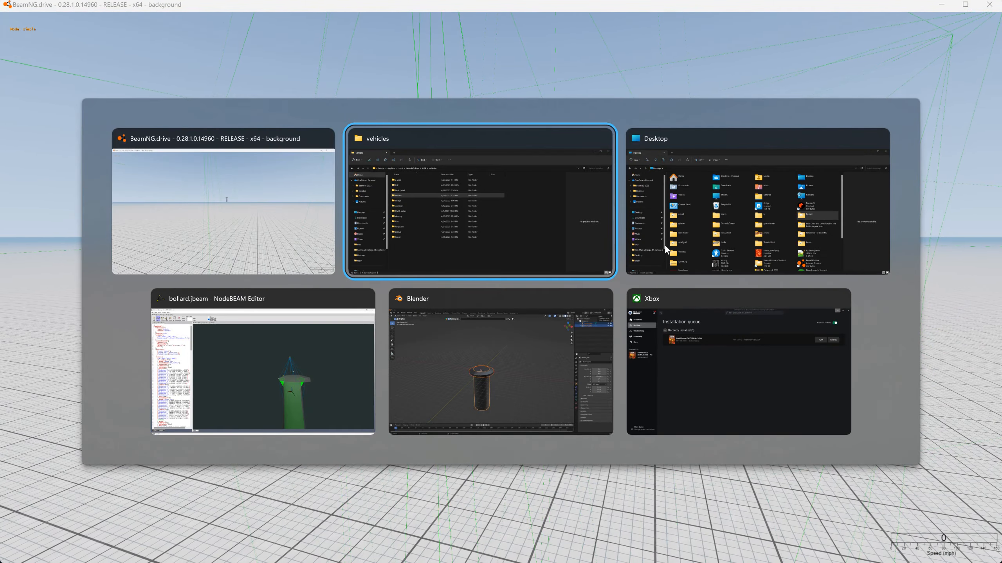
{"action": "key", "text": "alt+Tab"}
{"action": "key", "text": "alt+Tab"}
{"action": "key", "text": "alt+Tab"}
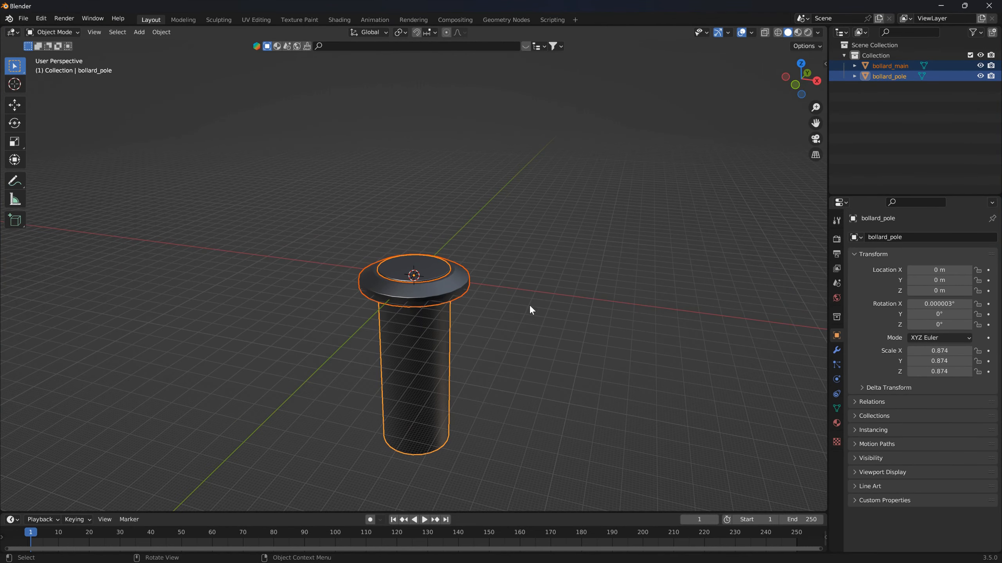
{"action": "left_click", "coordinate": [20, 22]}
{"action": "mouse_move", "coordinate": [44, 172]}
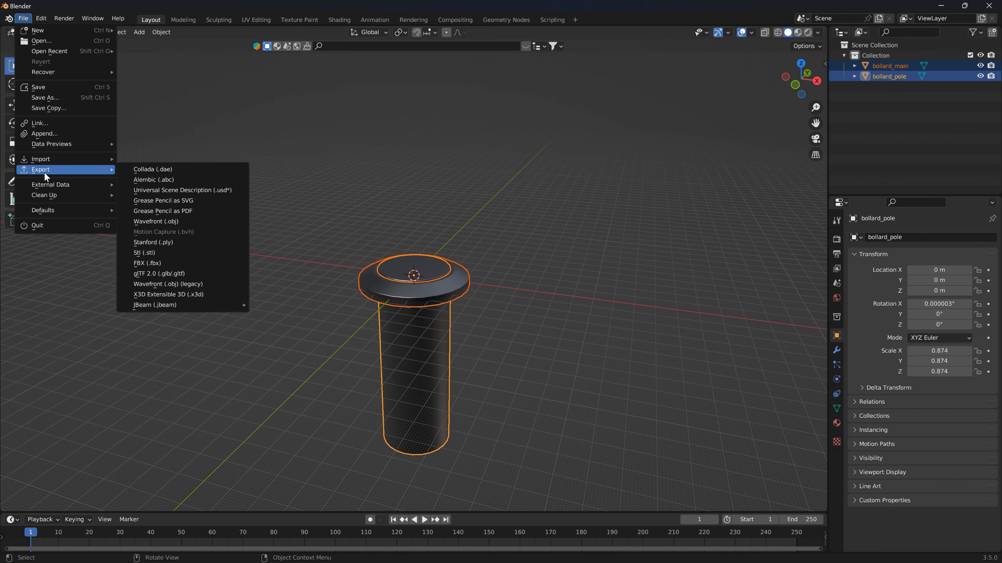
{"action": "left_click", "coordinate": [141, 171]}
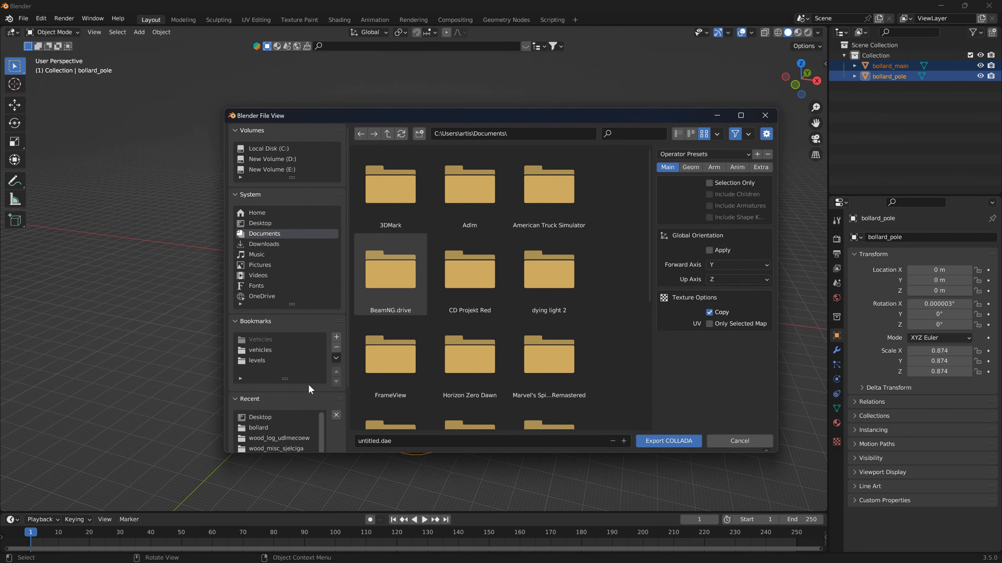
{"action": "left_click", "coordinate": [261, 350]}
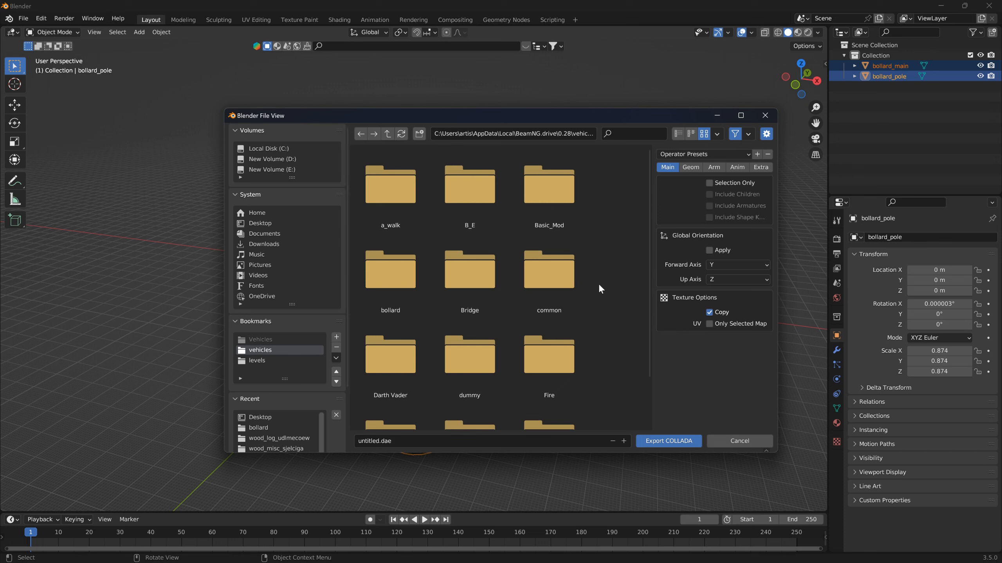
{"action": "double_click", "coordinate": [400, 285]}
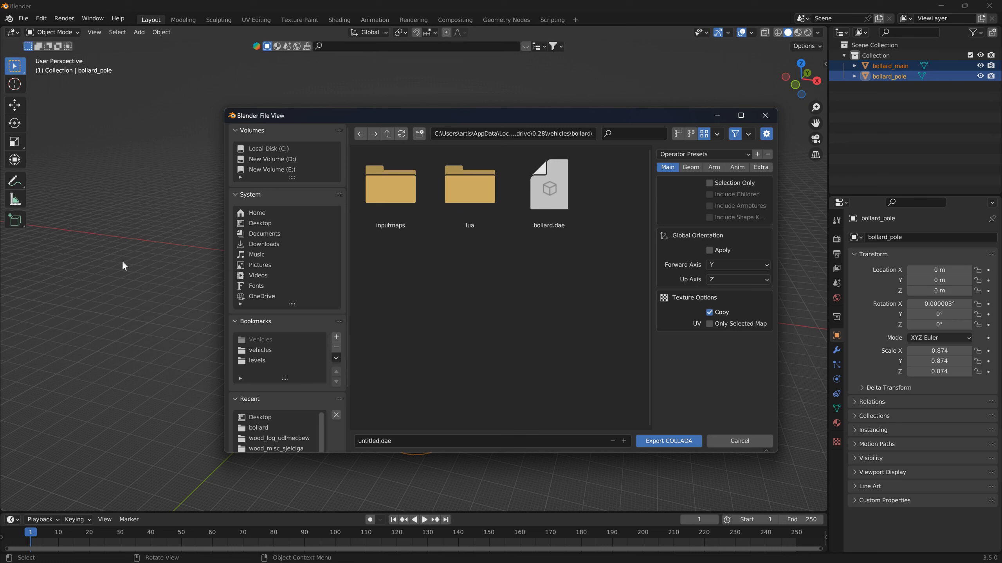
{"action": "left_click", "coordinate": [538, 196]}
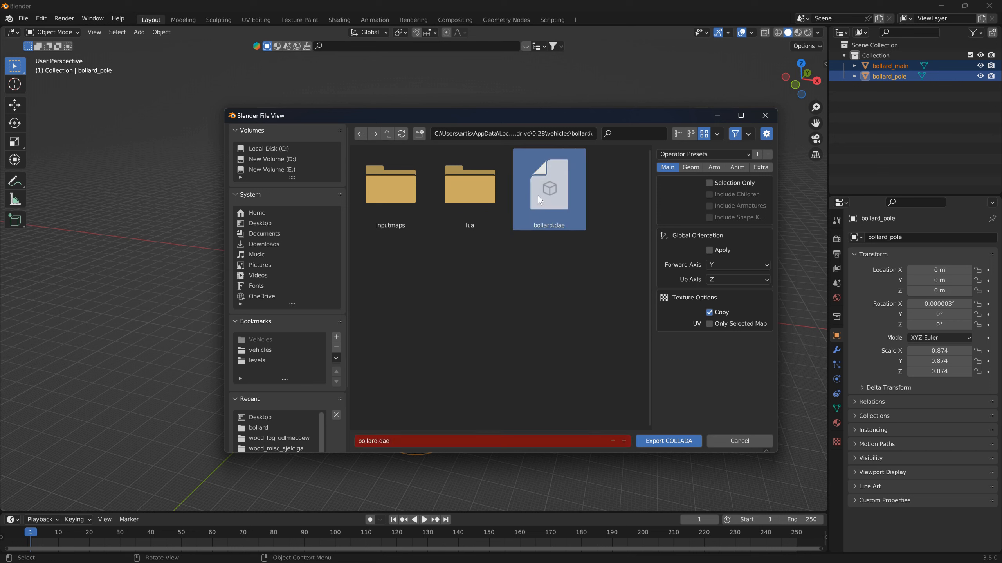
{"action": "left_click", "coordinate": [677, 440]}
Switch back to BeamNG.drive and reload the bollard with the newly exported mesh
{"action": "key", "text": "alt+Tab"}
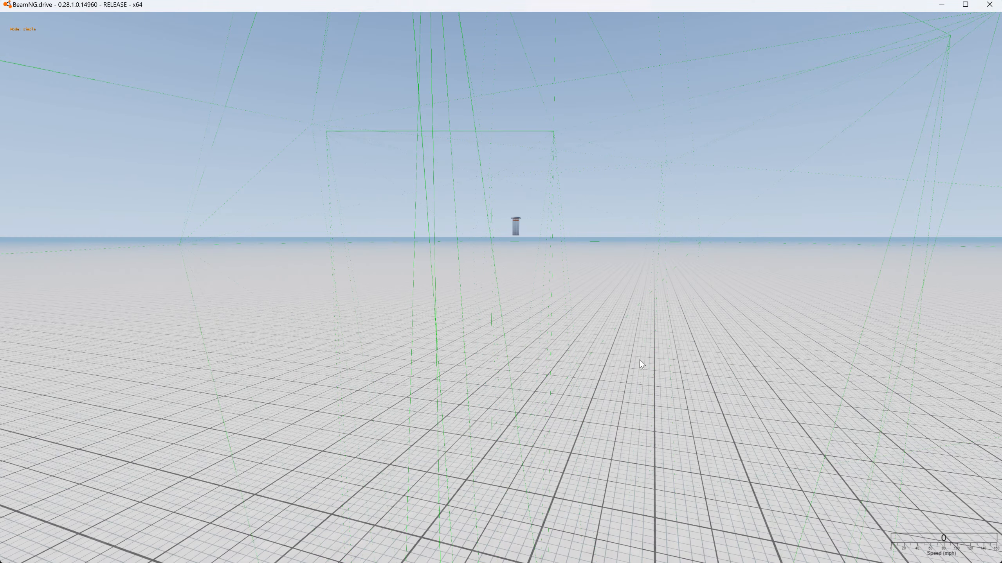
{"action": "key", "text": "ctrl+r"}
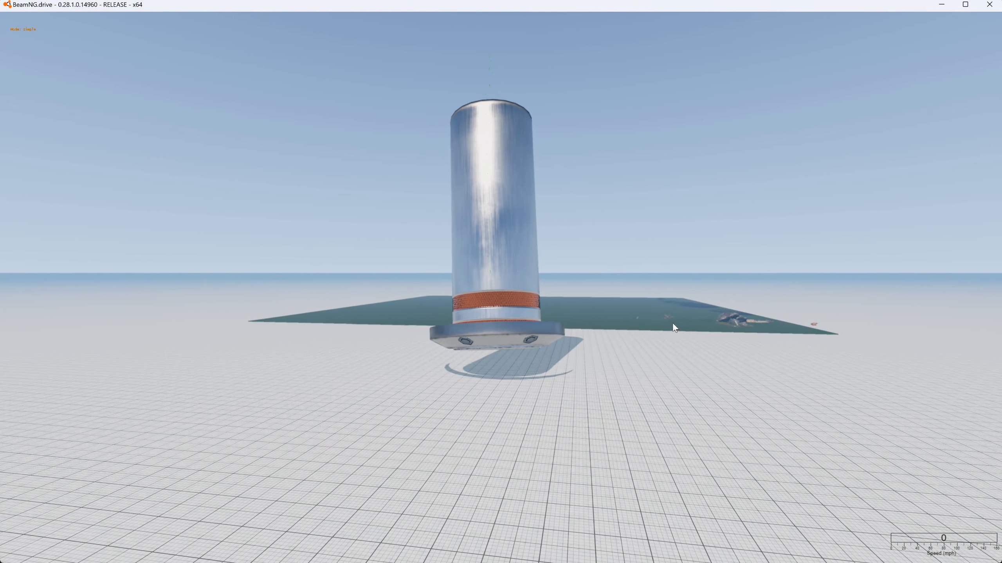
{"action": "key", "text": "ctrl+r"}
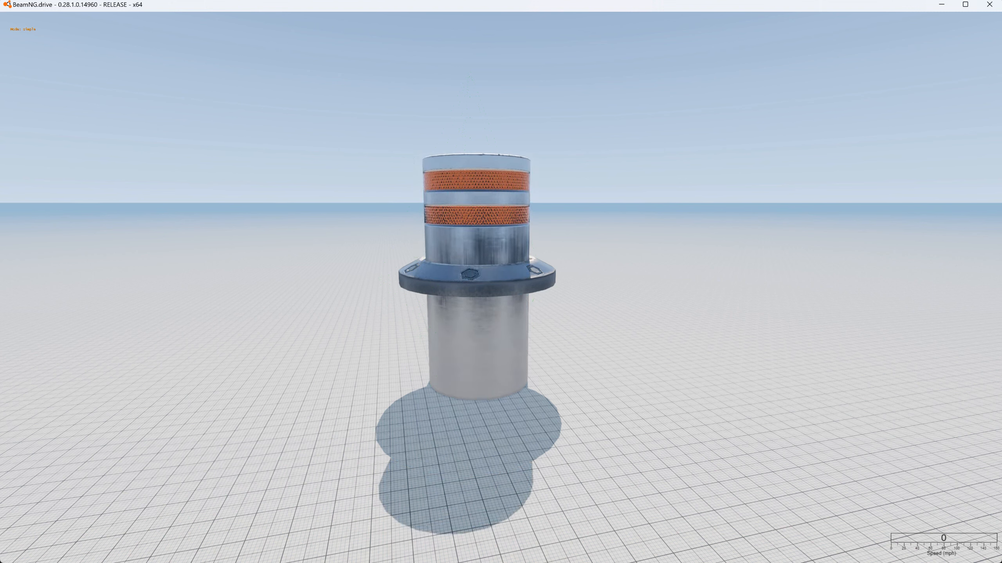
{"action": "scroll", "coordinate": [500, 287], "scroll_direction": "up", "scroll_amount": 1}
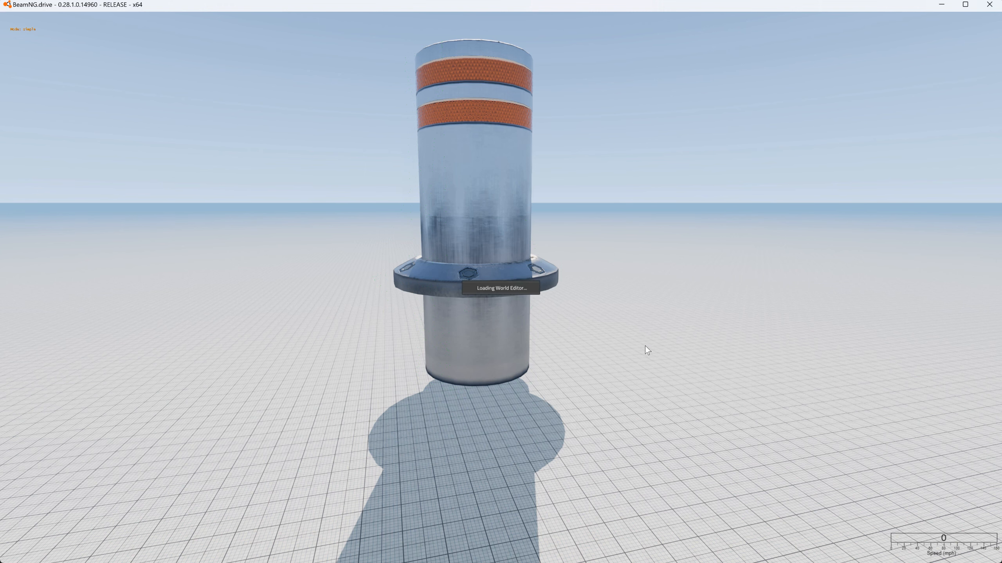
Raise the bollard in the World Editor to a Z position of about 32 and leave the editor
{"action": "key", "text": "F11"}
{"action": "left_click", "coordinate": [428, 290]}
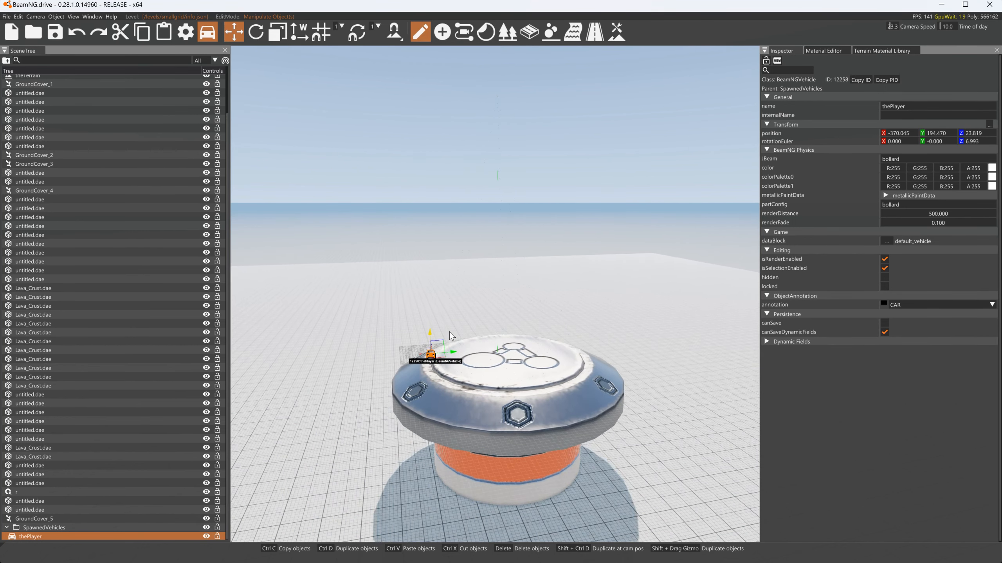
{"action": "left_click_drag", "start_coordinate": [448, 320], "coordinate": [448, 318]}
{"action": "right_click_drag", "start_coordinate": [448, 318], "coordinate": [556, 292]}
{"action": "key", "text": "s"}
{"action": "key", "text": "w"}
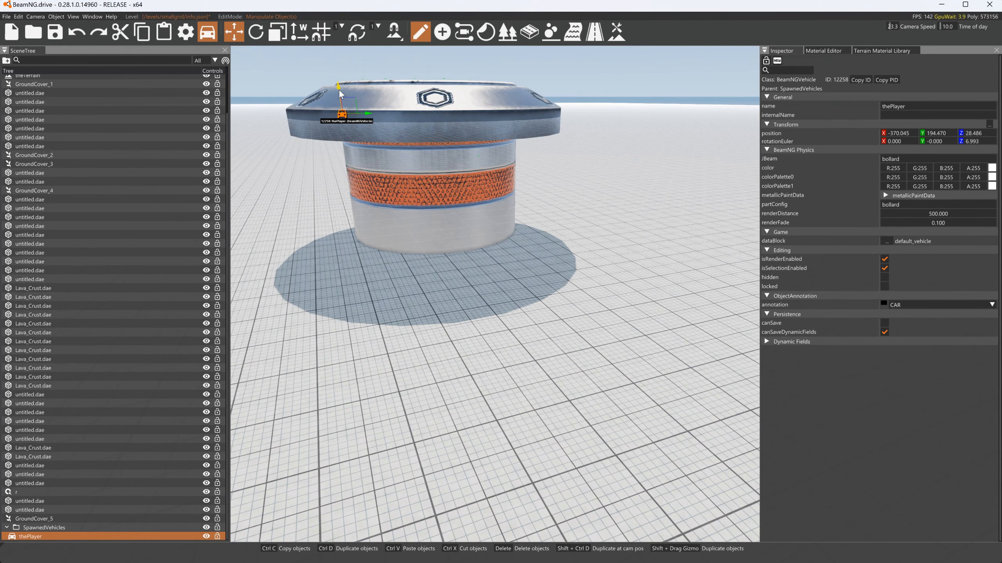
{"action": "left_click_drag", "start_coordinate": [340, 94], "coordinate": [338, 80]}
{"action": "key", "text": "F11"}
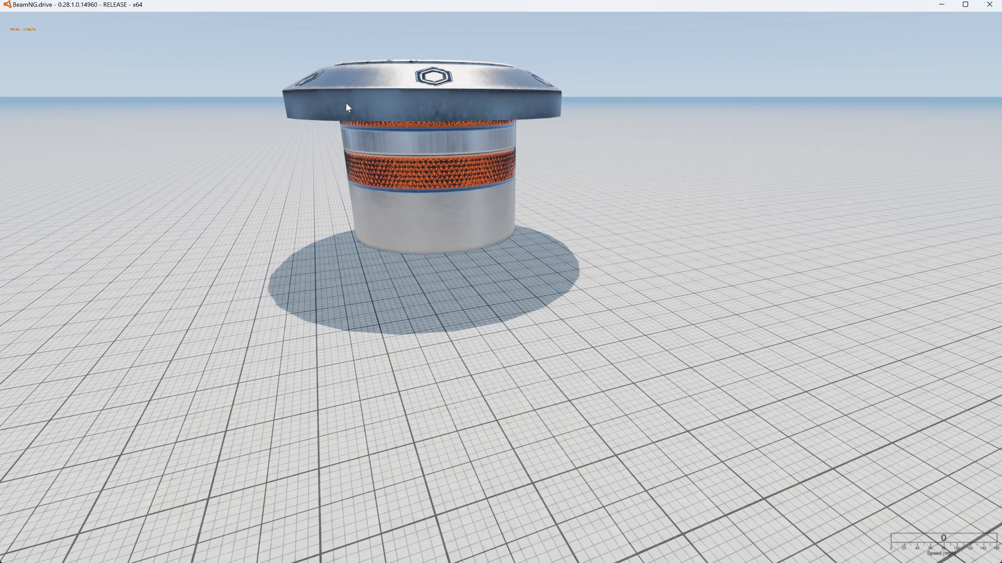
Display the bollard's collision triangles and examine from several sides how well they cover the flange and pole
{"action": "key", "text": "k"}
{"action": "key", "text": "d"}
{"action": "right_click_drag", "start_coordinate": [515, 174], "coordinate": [308, 109]}
{"action": "key", "text": "d"}
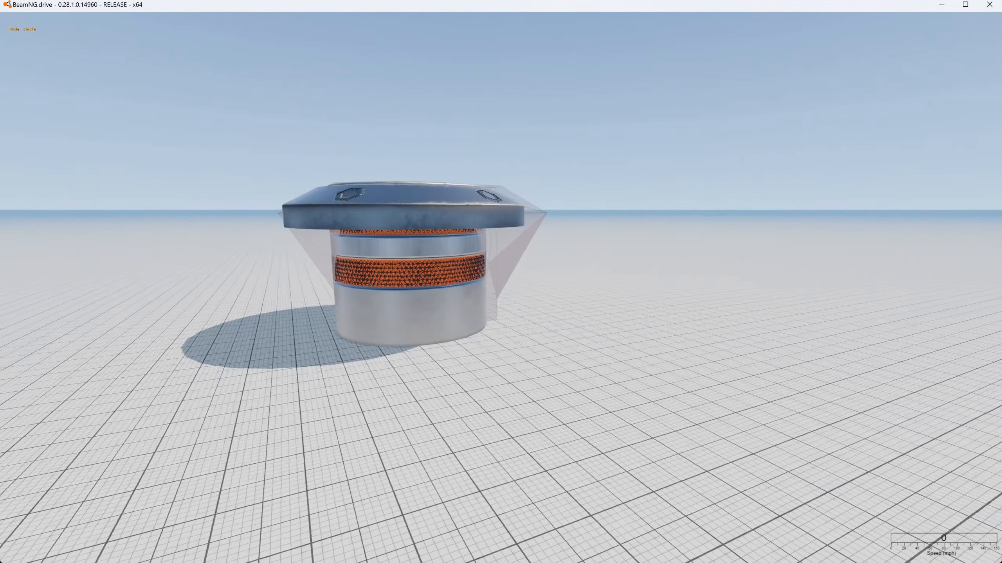
{"action": "key", "text": "d"}
{"action": "right_click_drag", "start_coordinate": [576, 217], "coordinate": [406, 197]}
{"action": "key", "text": "d"}
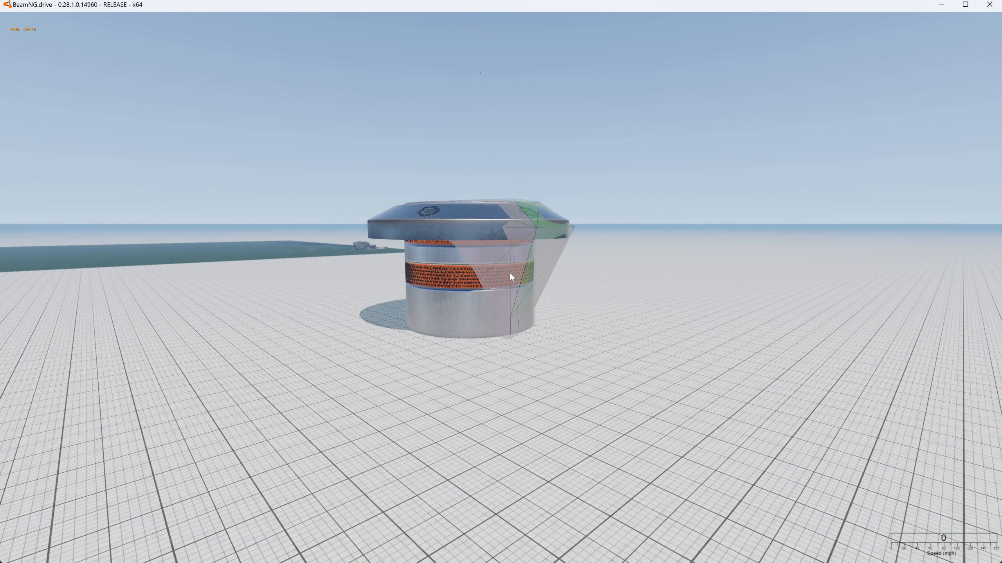
{"action": "key", "text": "w"}
{"action": "key", "text": "w"}
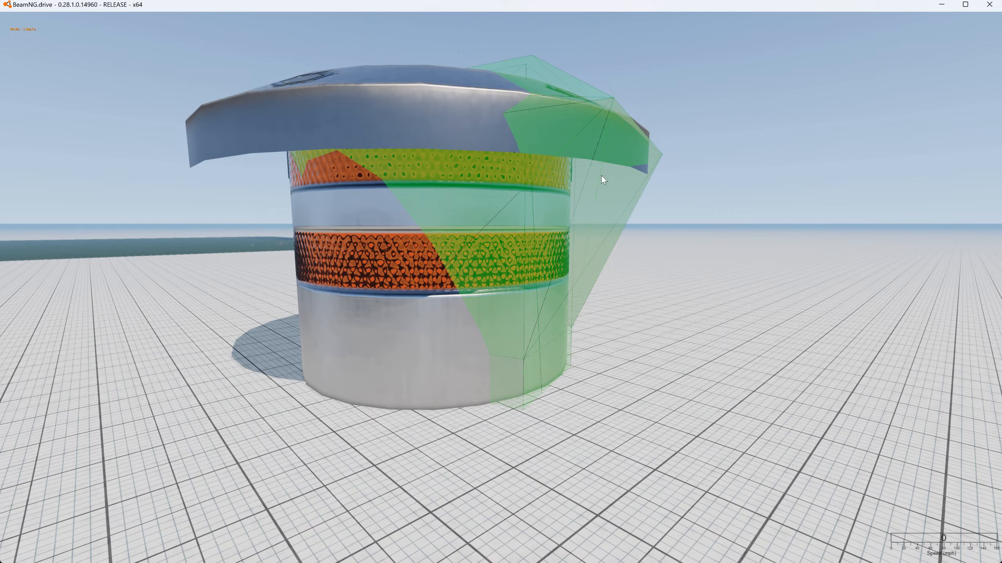
{"action": "key", "text": "s"}
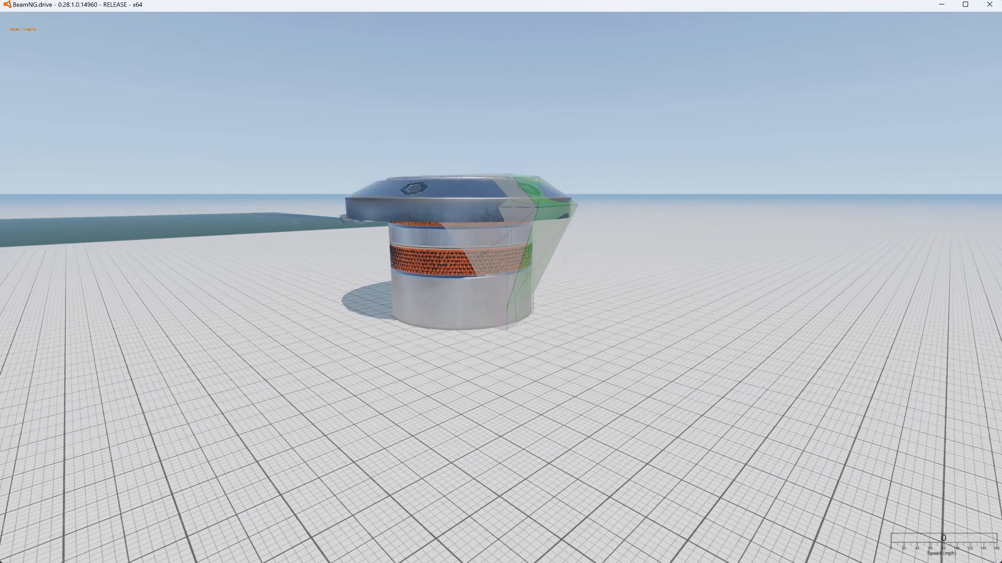
Raise the bollard in the World Editor to a Z position of about 102.5 and leave the editor
{"action": "key", "text": "F11"}
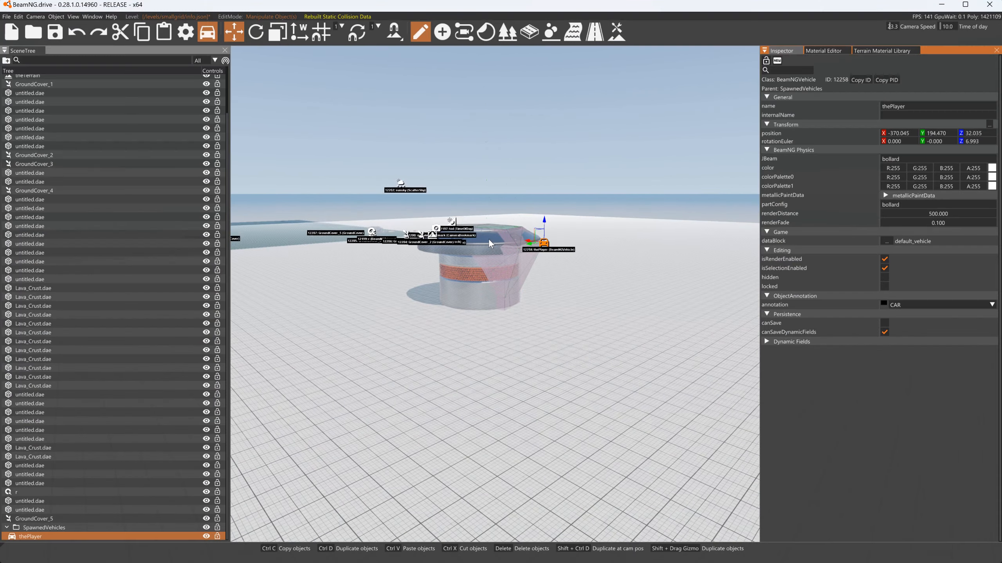
{"action": "left_click_drag", "start_coordinate": [544, 229], "coordinate": [569, 50]}
{"action": "right_click_drag", "start_coordinate": [576, 108], "coordinate": [676, 120]}
{"action": "key", "text": "a"}
{"action": "key", "text": "a"}
{"action": "key", "text": "a"}
{"action": "key", "text": "a"}
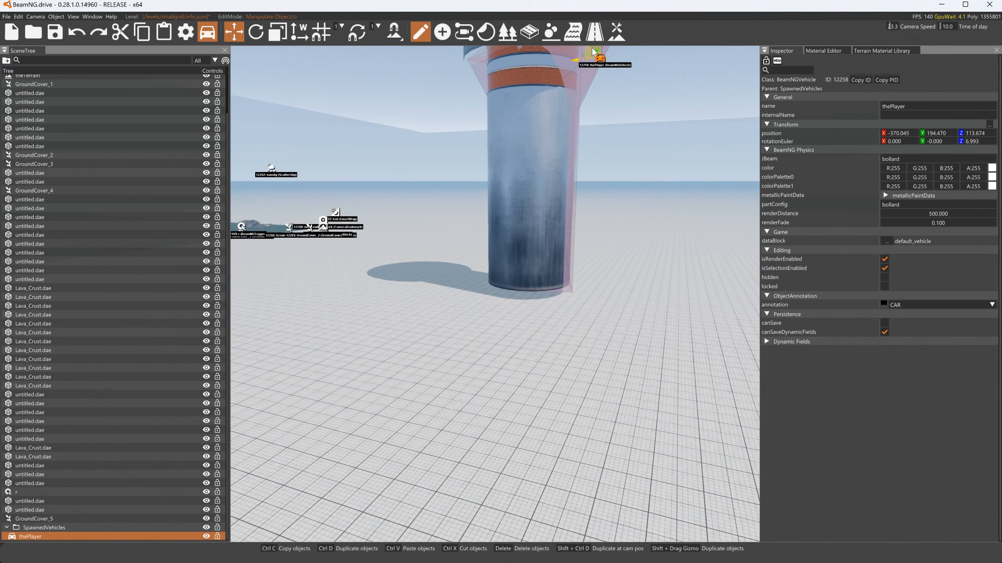
{"action": "left_click_drag", "start_coordinate": [598, 51], "coordinate": [607, 77]}
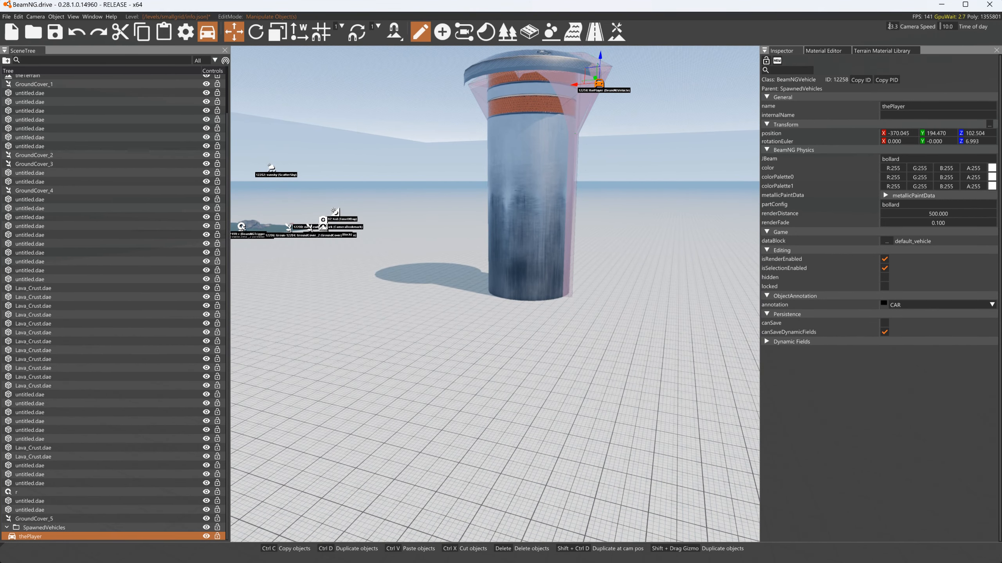
{"action": "right_click_drag", "start_coordinate": [606, 81], "coordinate": [592, 76]}
{"action": "key", "text": "d"}
{"action": "key", "text": "d"}
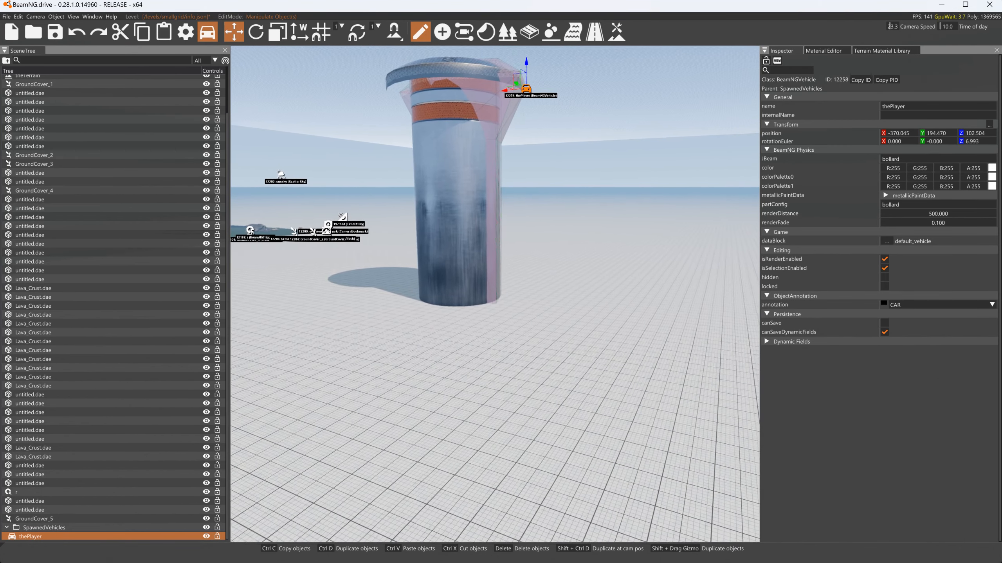
{"action": "key", "text": "F11"}
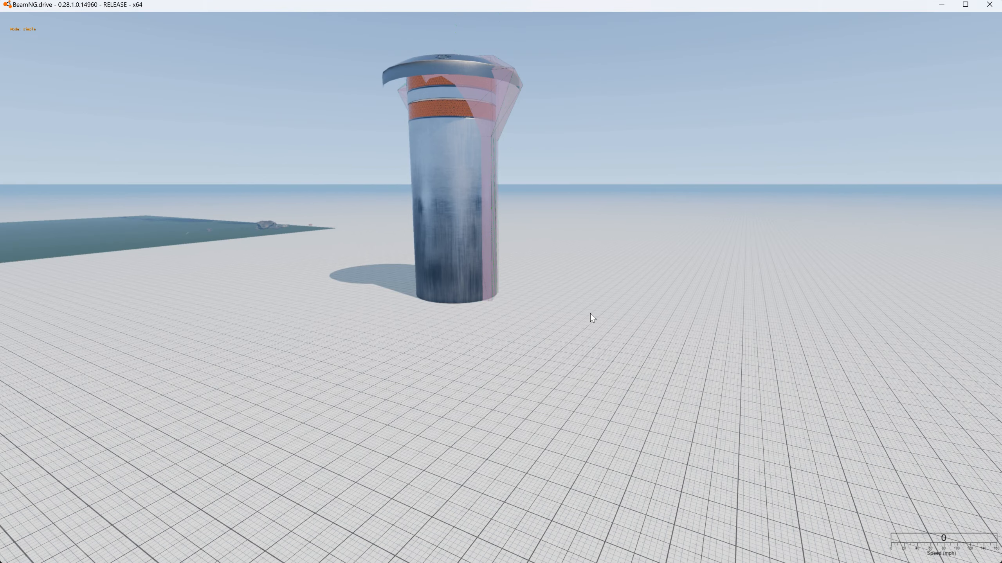
Relocate the bollard to the camera's position close to the ground and check the collision surface along its flange
{"action": "key", "text": "shift+c"}
{"action": "right_click_drag", "start_coordinate": [500, 282], "coordinate": [461, 288]}
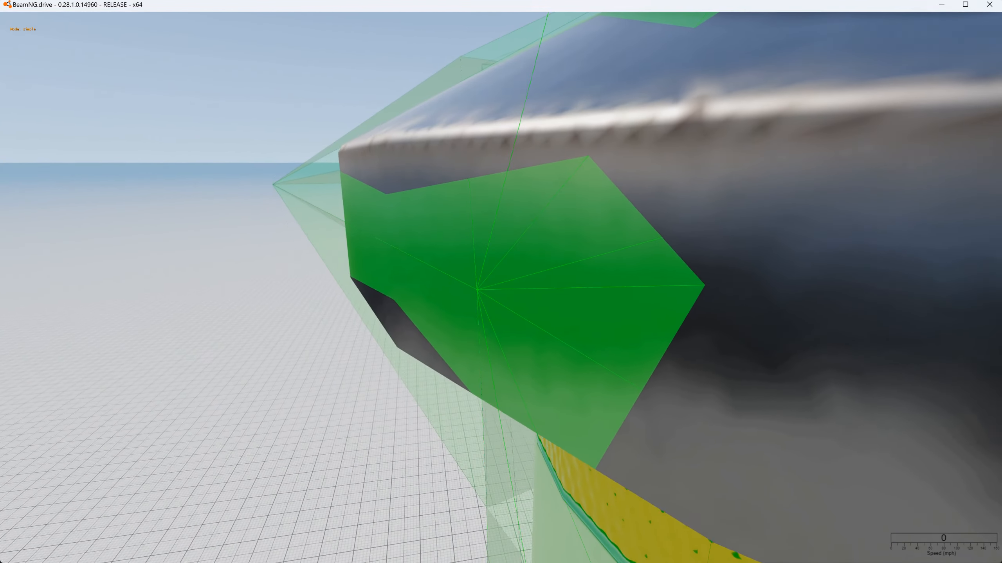
{"action": "right_click_drag", "start_coordinate": [583, 315], "coordinate": [491, 337]}
{"action": "key", "text": "w"}
{"action": "key", "text": "w"}
{"action": "key", "text": "F7"}
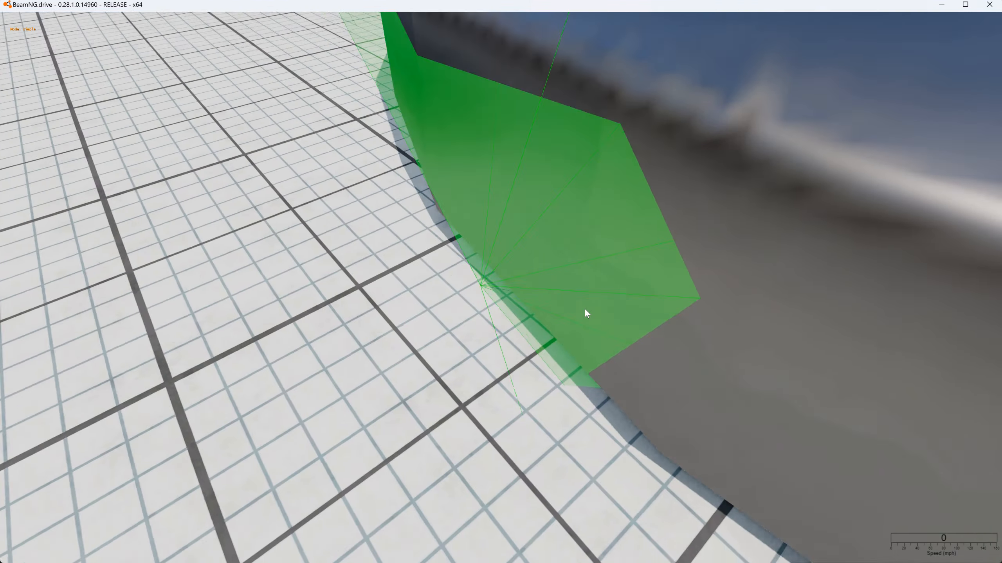
{"action": "right_click_drag", "start_coordinate": [585, 307], "coordinate": [653, 266]}
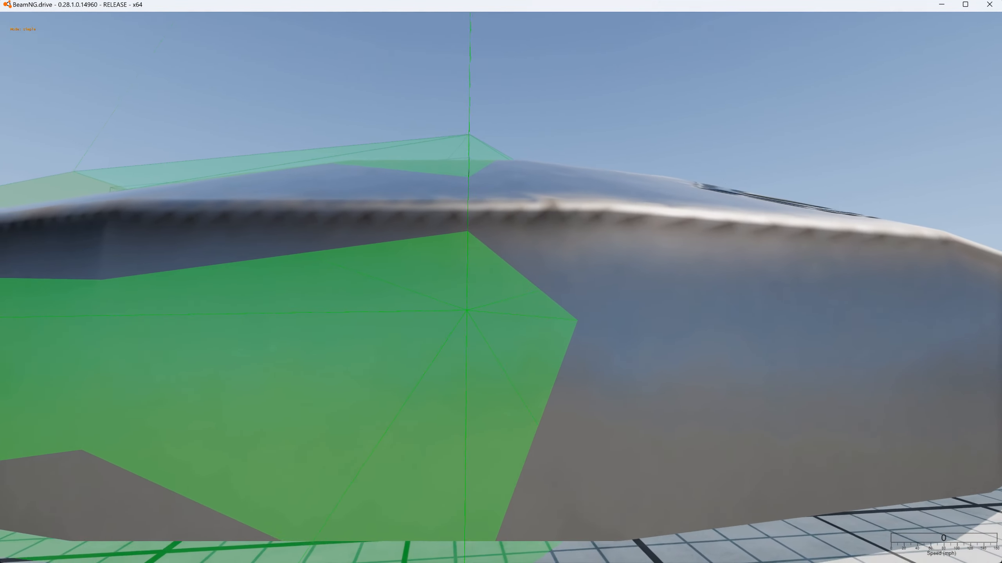
Raise the bollard in the World Editor to a Z position of about 23.3 and leave the editor
{"action": "key", "text": "s"}
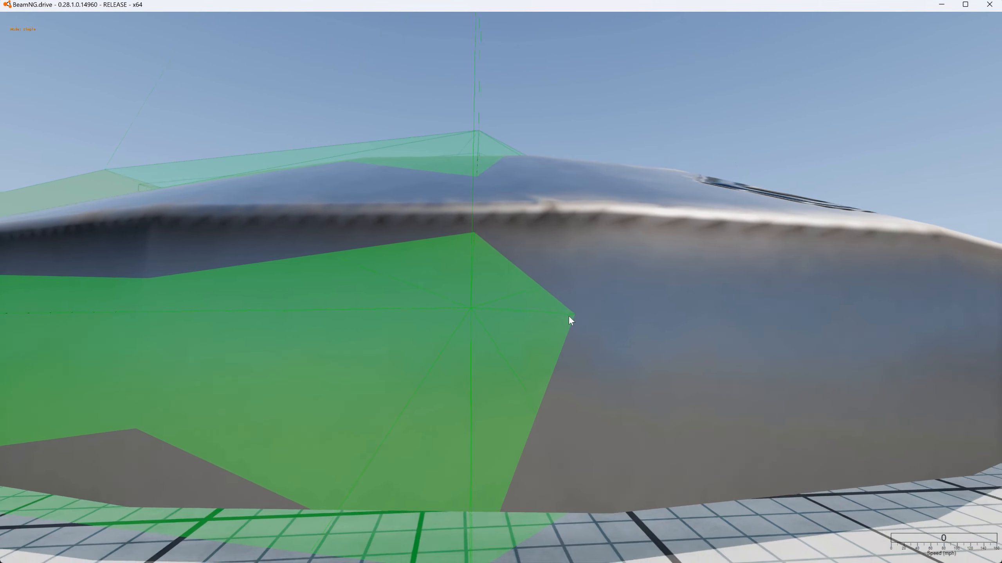
{"action": "right_click_drag", "start_coordinate": [562, 315], "coordinate": [552, 351]}
{"action": "right_click_drag", "start_coordinate": [558, 295], "coordinate": [558, 343]}
{"action": "key", "text": "s"}
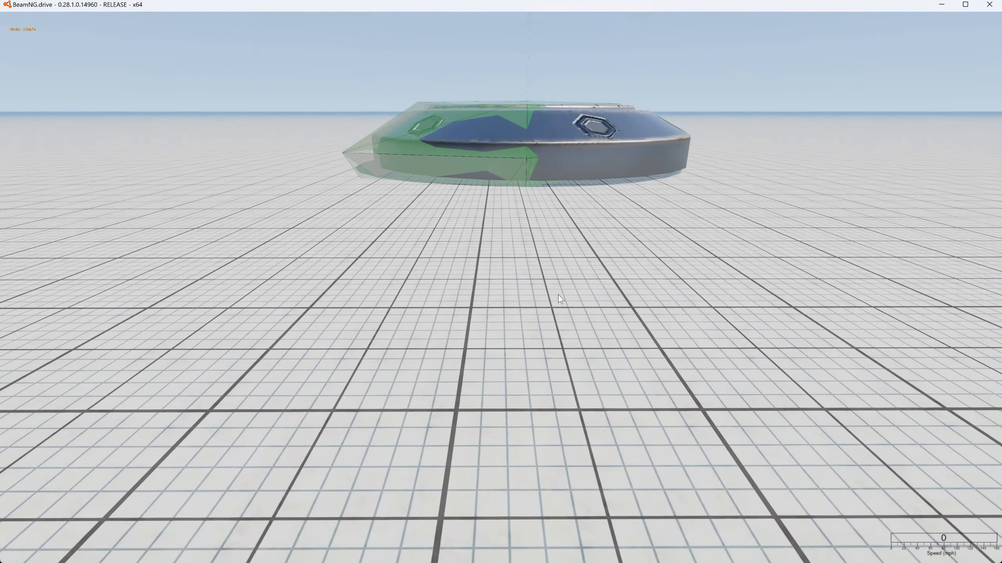
{"action": "key", "text": "F11"}
{"action": "left_click_drag", "start_coordinate": [530, 151], "coordinate": [528, 5]}
{"action": "right_click_drag", "start_coordinate": [567, 209], "coordinate": [565, 207]}
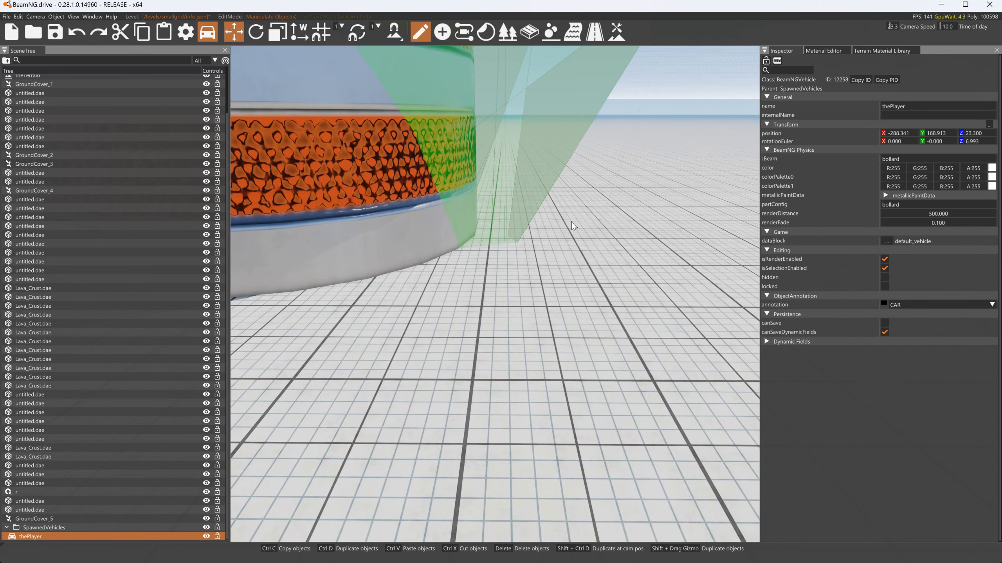
{"action": "key", "text": "F11"}
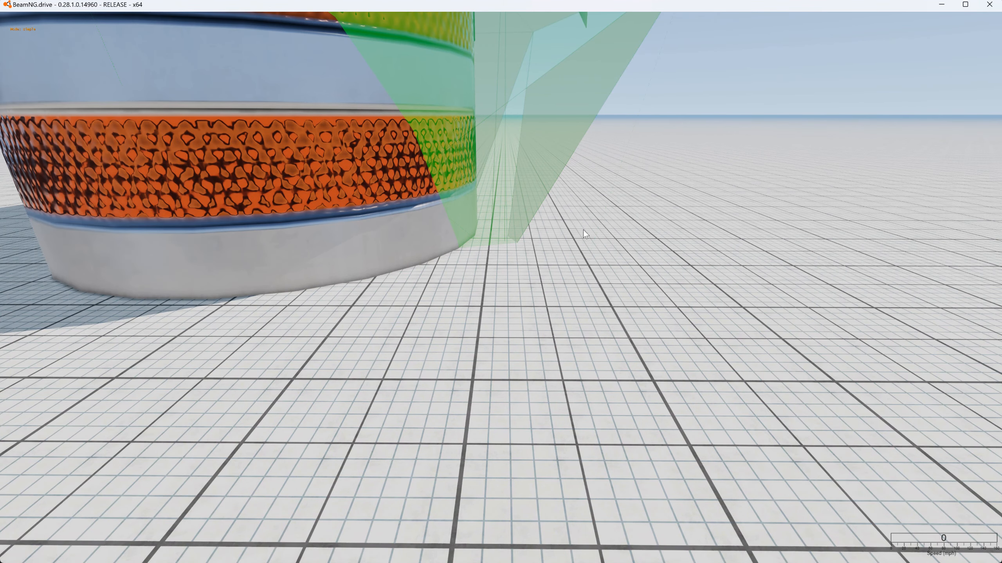
Spawn the SP Rockbasher in its Rock Bouncer (N2O) configuration as a new vehicle alongside the bollard
{"action": "key", "text": "Escape"}
{"action": "left_click", "coordinate": [443, 24]}
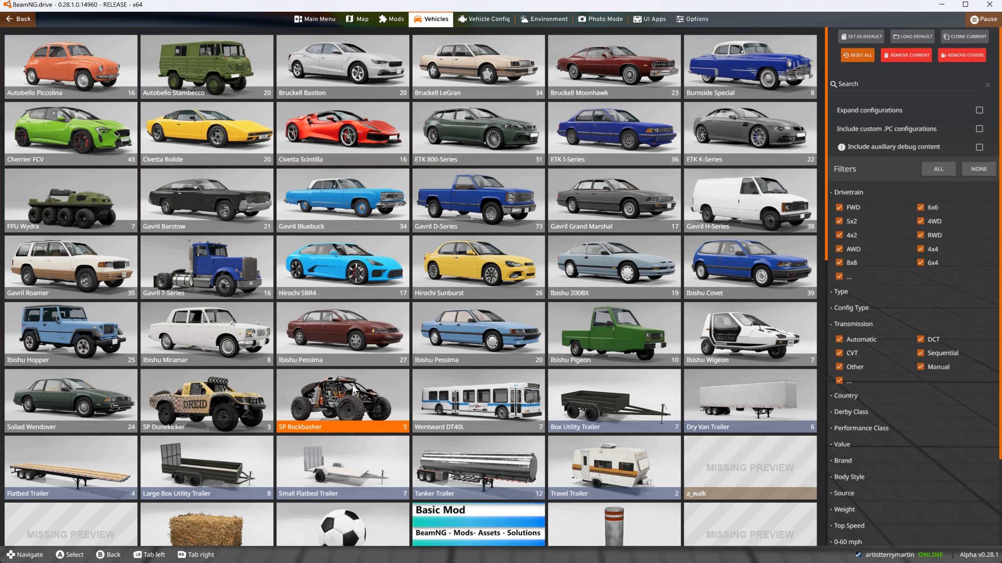
{"action": "left_click", "coordinate": [354, 389]}
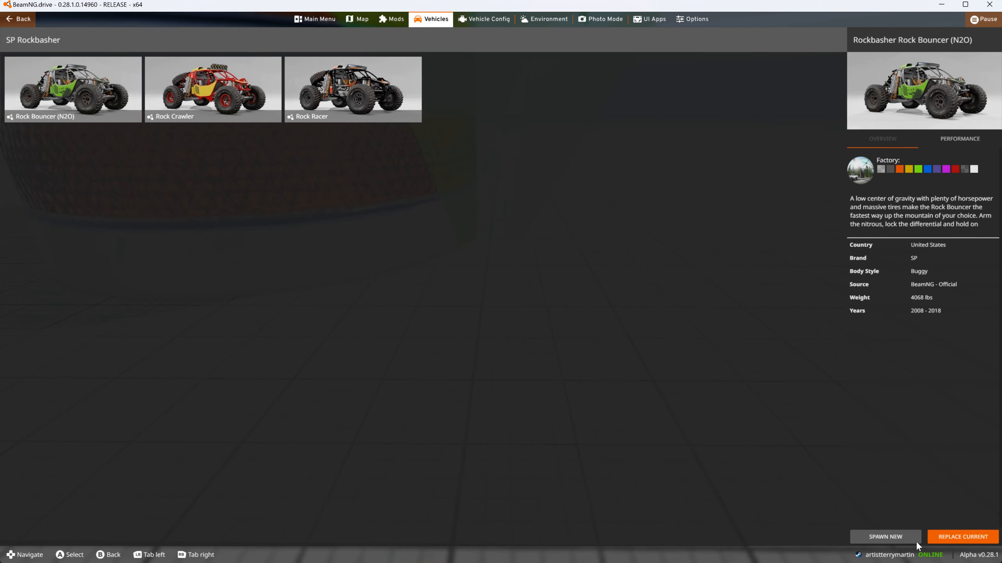
{"action": "left_click", "coordinate": [885, 537]}
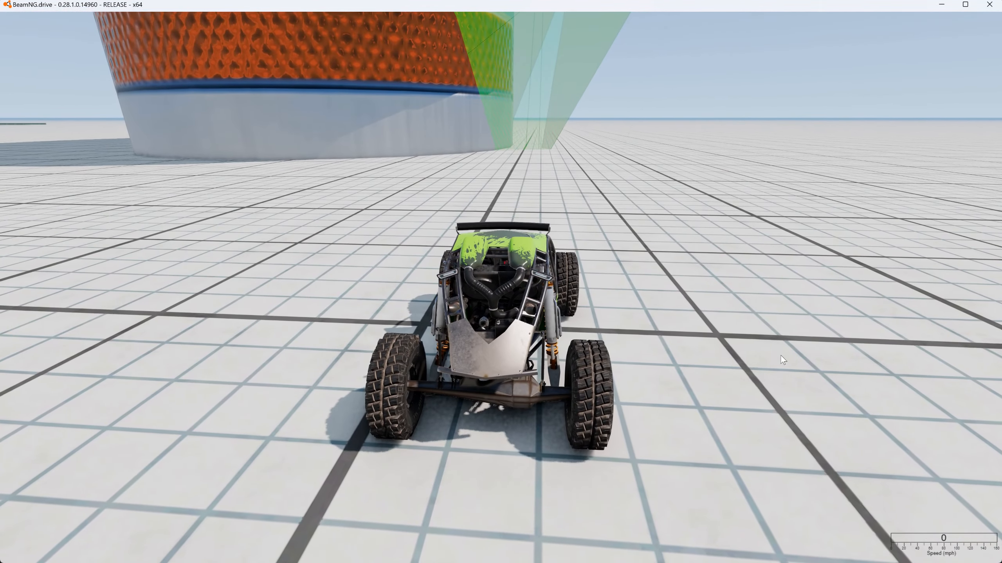
Drive the Rockbasher against the bollard's base to test the collision surface, and back away from it while turning
{"action": "key", "text": "Up"}
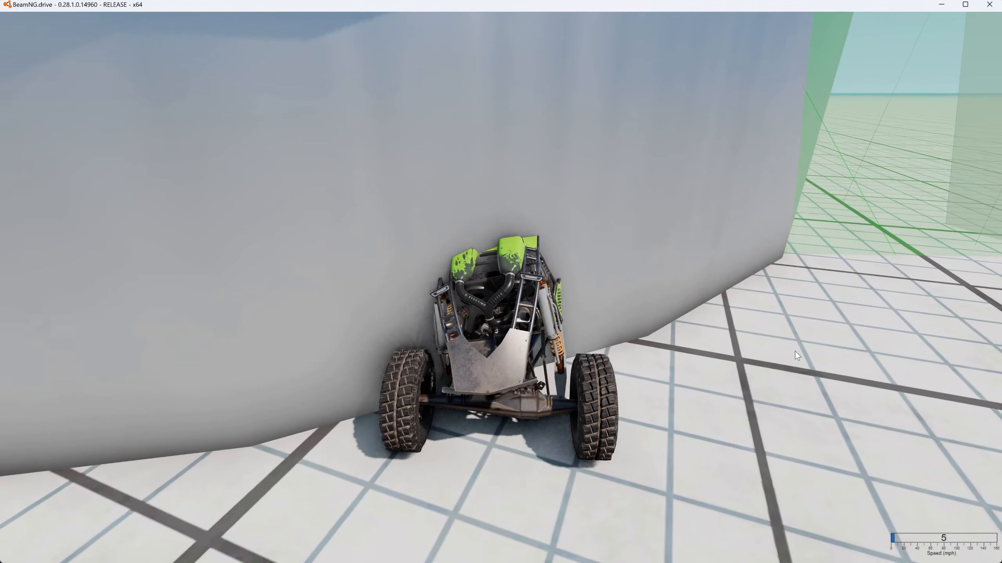
{"action": "key", "text": "Down"}
{"action": "key", "text": "Right"}
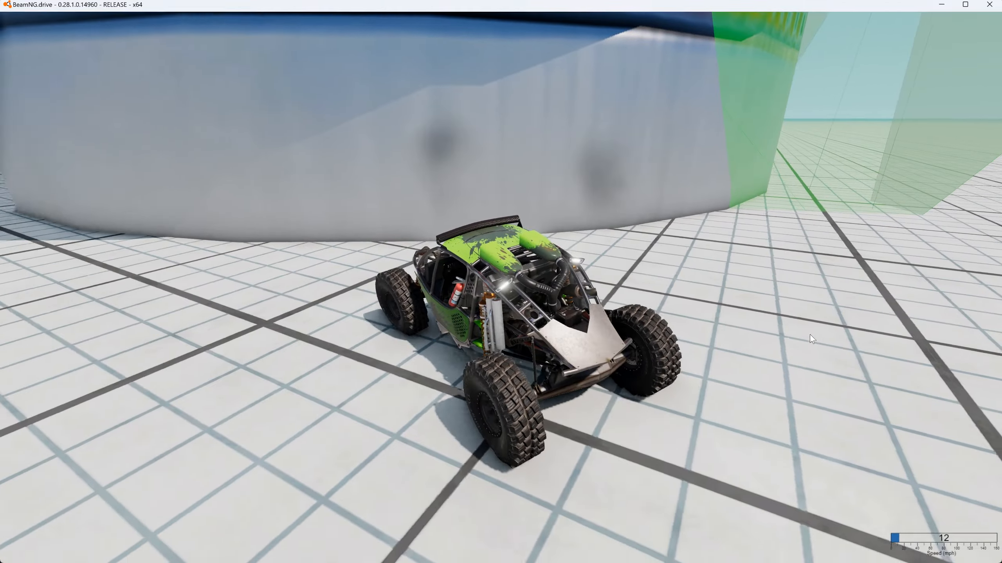